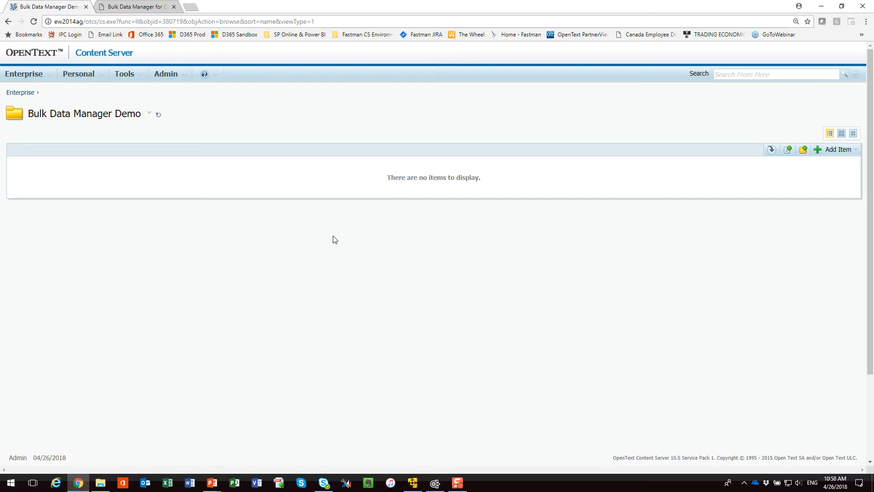
Switch to Bulk Data Manager and start a new Load Taxonomy import
key("alt+Tab")
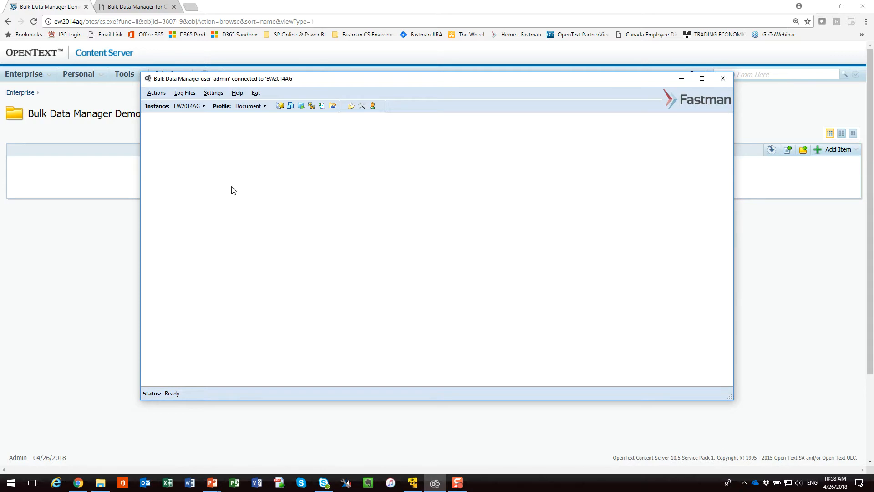
left_click(156, 93)
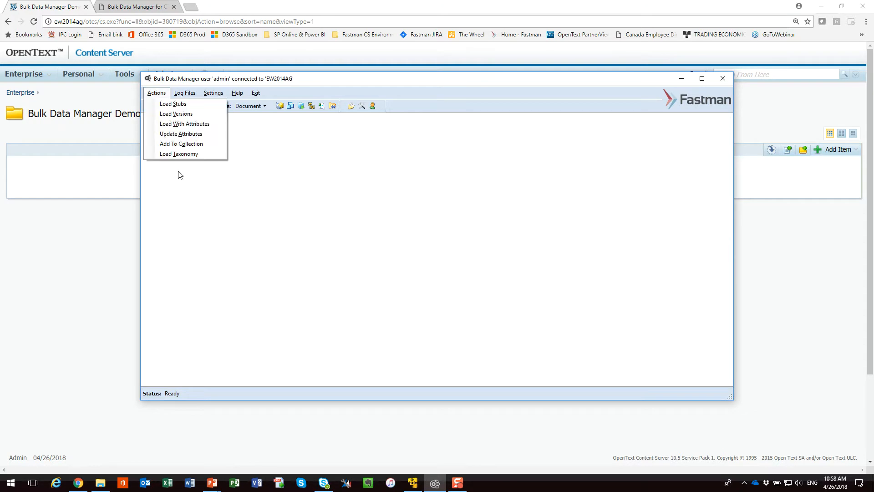
left_click(177, 155)
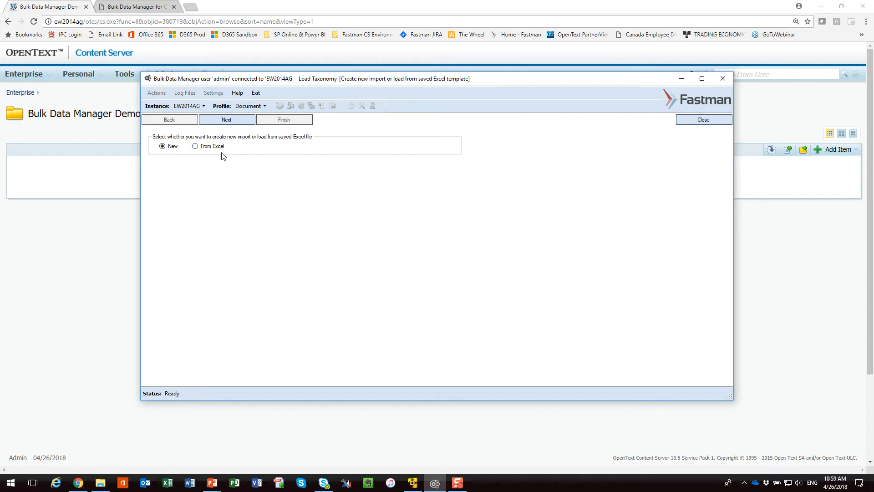
left_click(218, 122)
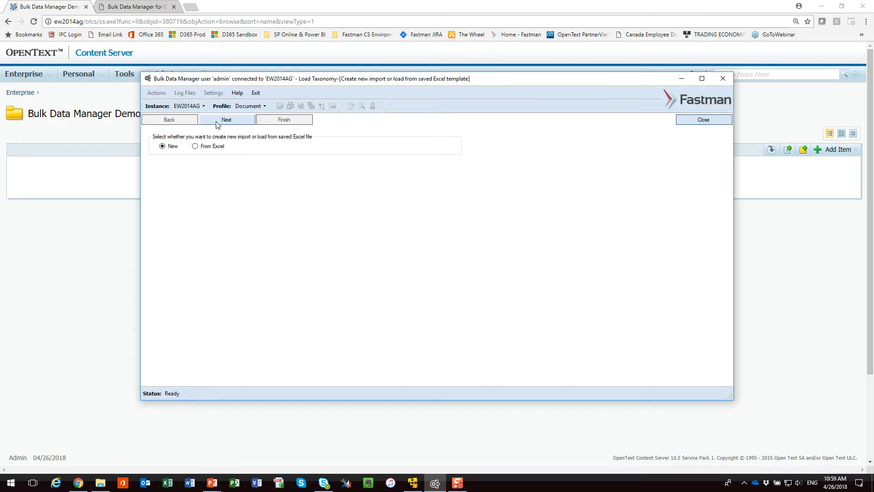
Choose the BDM Demo Load taxonomy Files folder inside BDM Demo Files as the import source and proceed
left_click(171, 131)
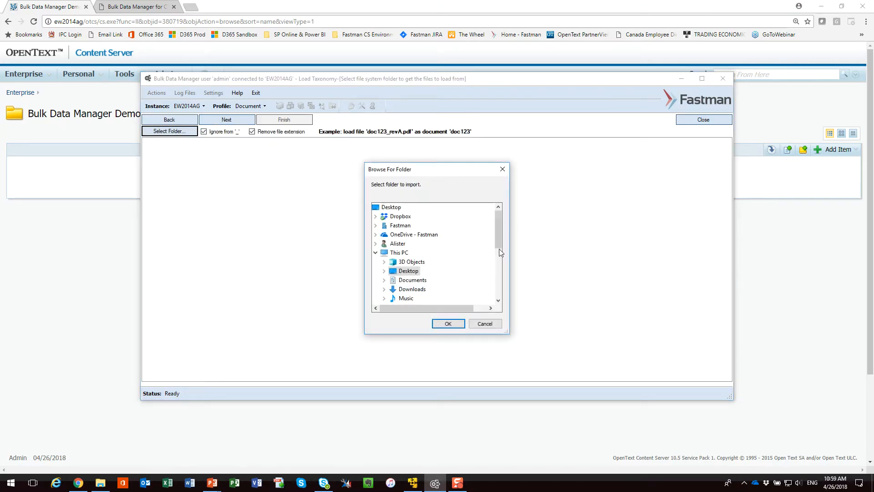
left_click_drag(498, 241, 496, 285)
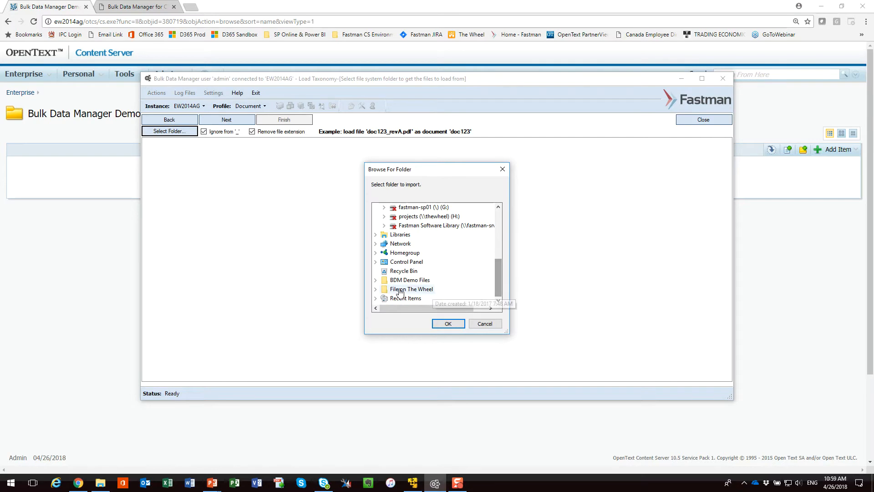
left_click(376, 280)
left_click(394, 280)
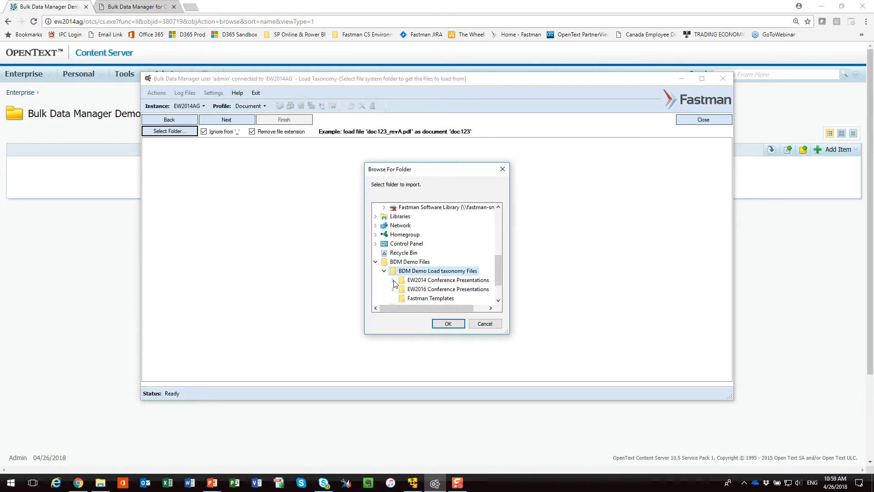
left_click(392, 280)
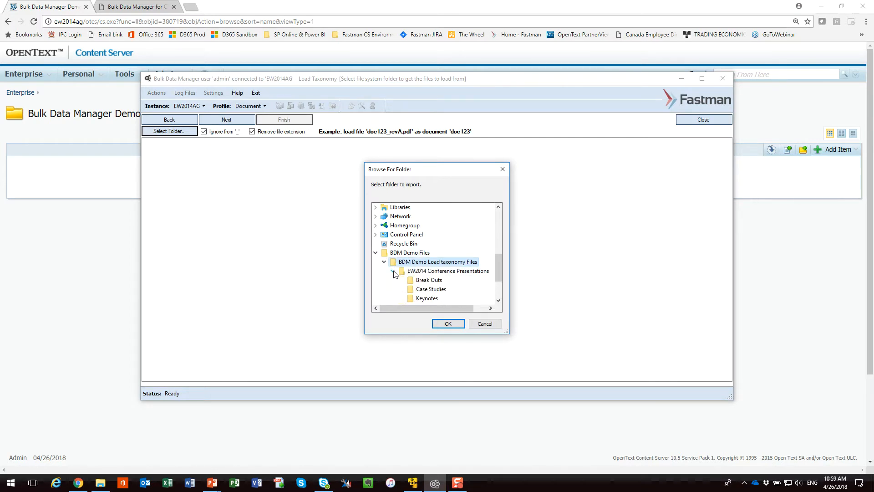
left_click(393, 271)
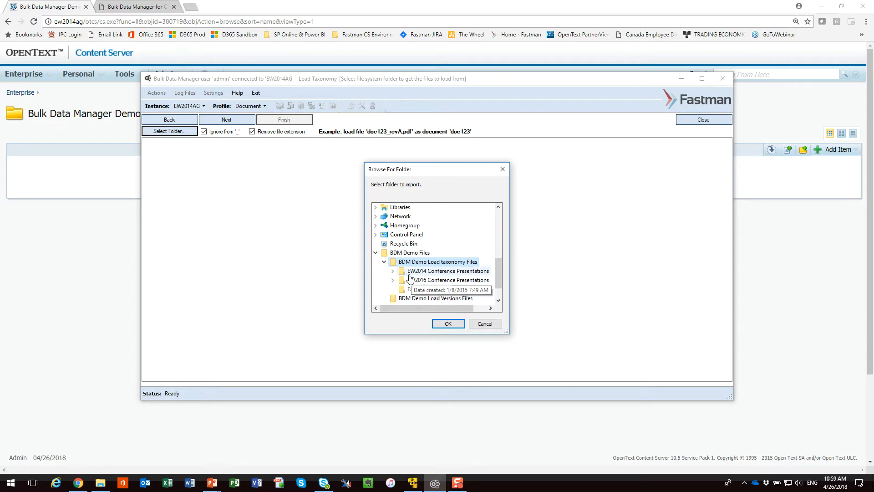
left_click(449, 324)
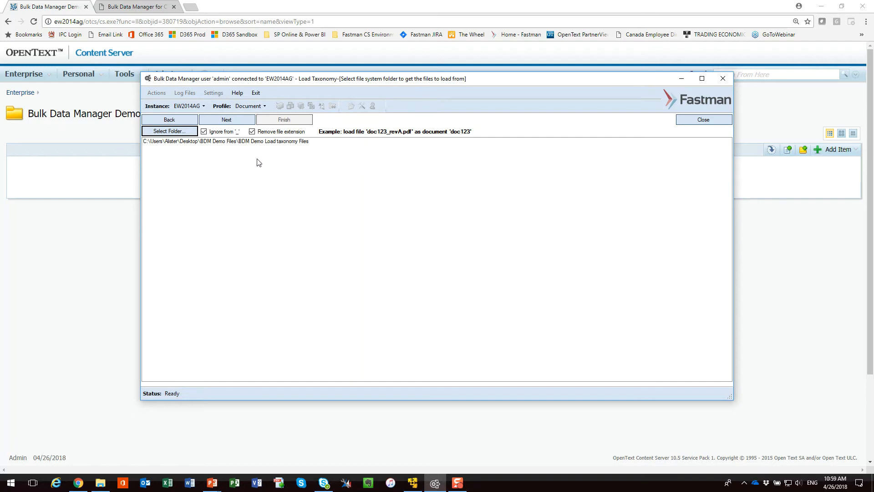
left_click(229, 121)
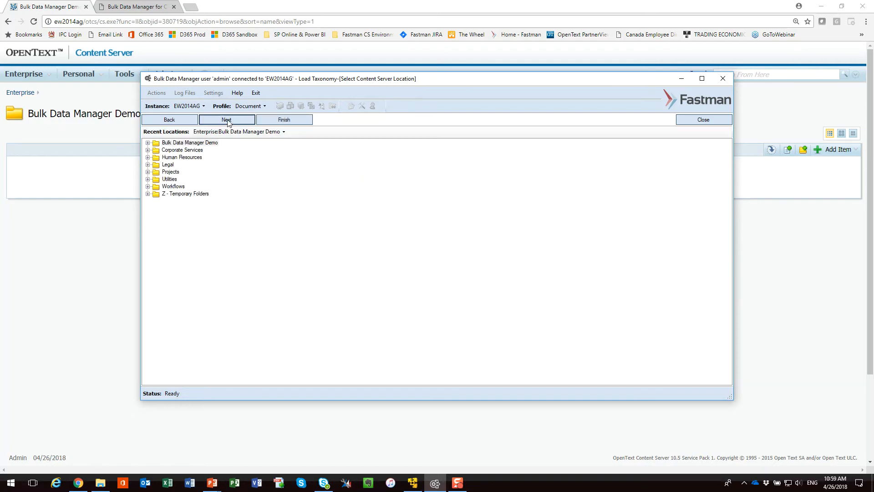
Set the Bulk Data Manager Demo folder as the destination and include the BDM_Document_Control and File System Attributes categories
left_click(202, 143)
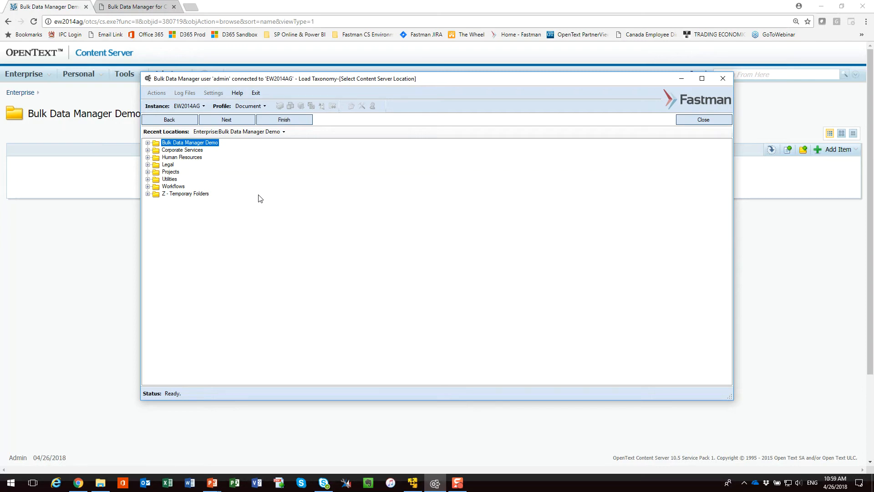
left_click(226, 120)
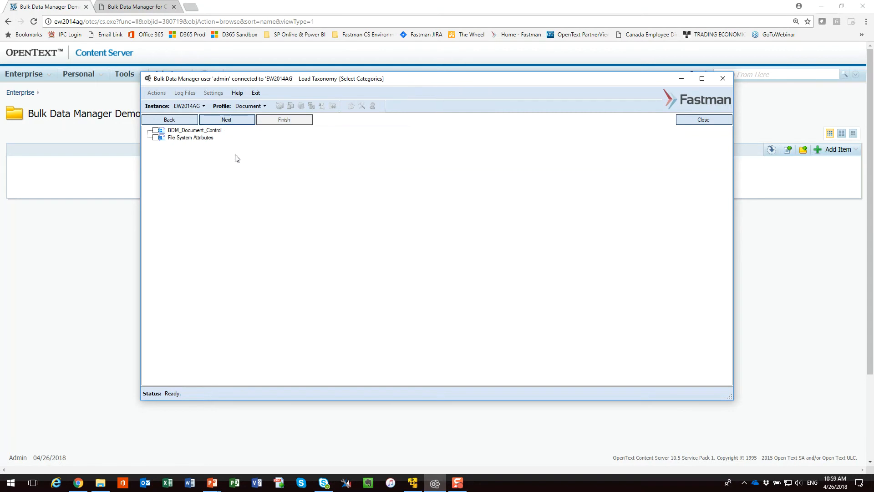
left_click(155, 131)
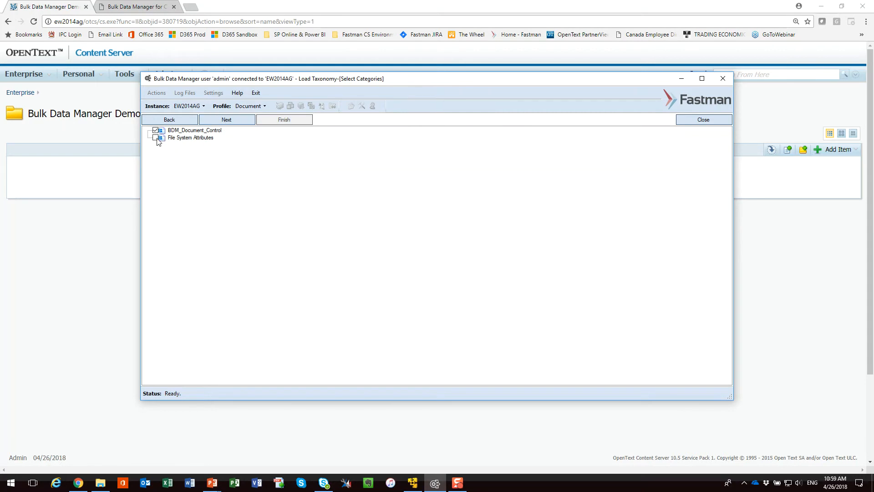
left_click(226, 119)
Set the default Document Title to Test and the Revision Number to A
left_click(305, 144)
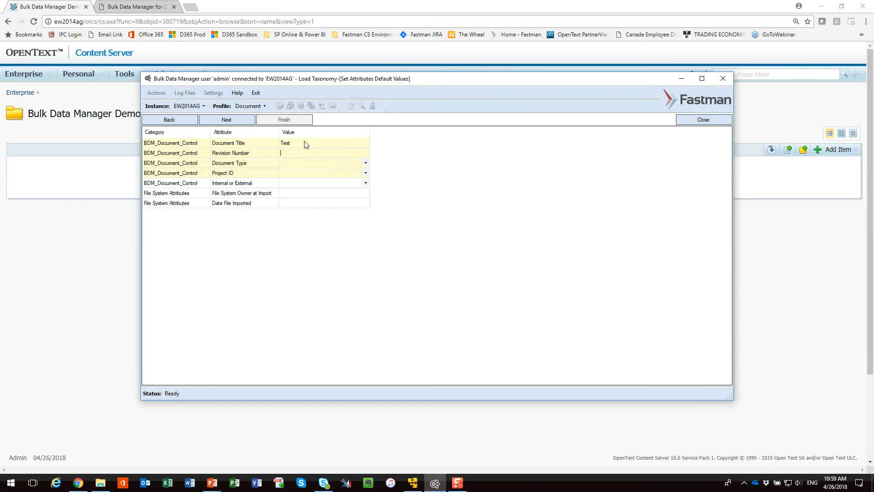
type("A")
key("Tab")
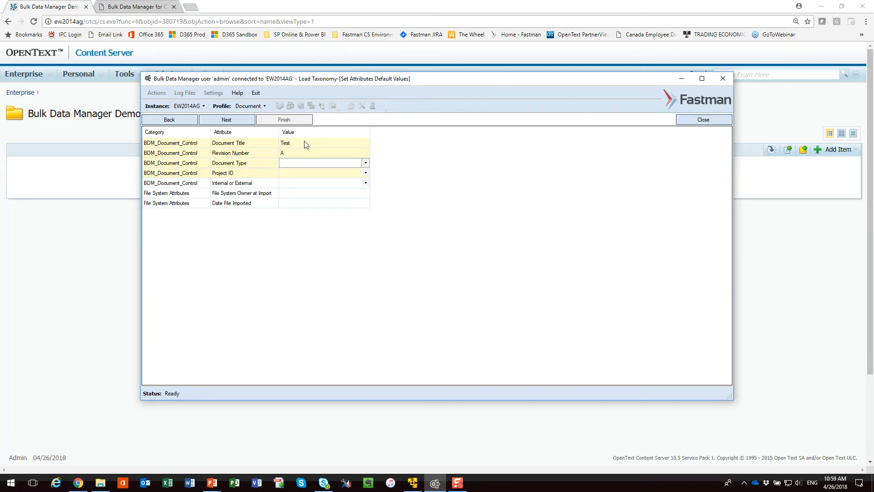
Set the defaults to Document Type Drawing, Project ID PNG-01, Internal, and Date File Imported April 26, 2018, and proceed
key("Tab")
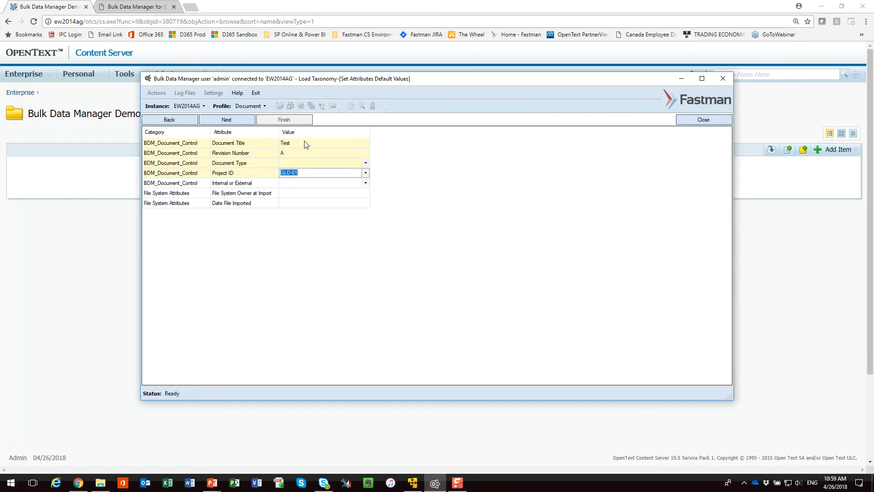
key("BackSpace")
left_click(288, 166)
left_click(288, 176)
left_click(288, 176)
left_click(289, 193)
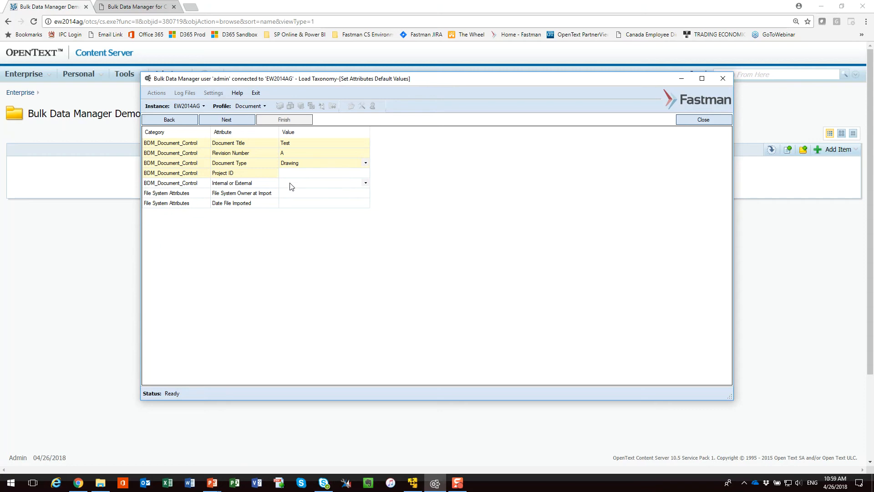
left_click(288, 196)
left_click(291, 204)
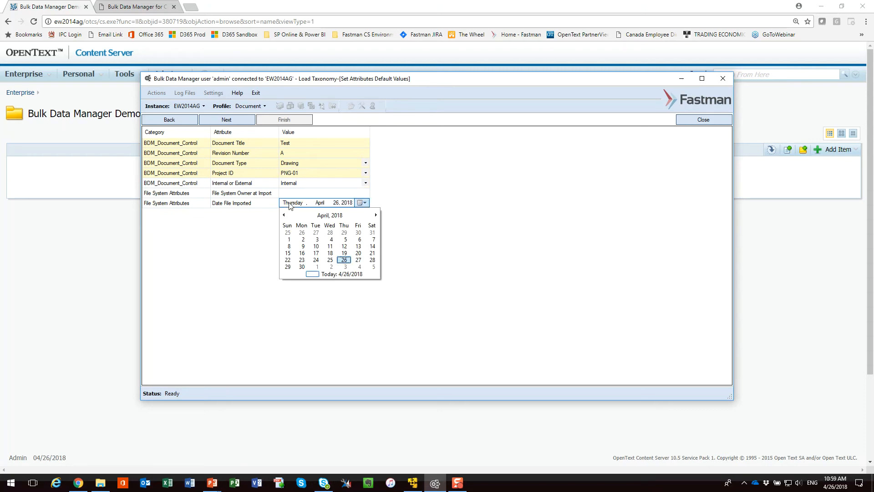
left_click(268, 272)
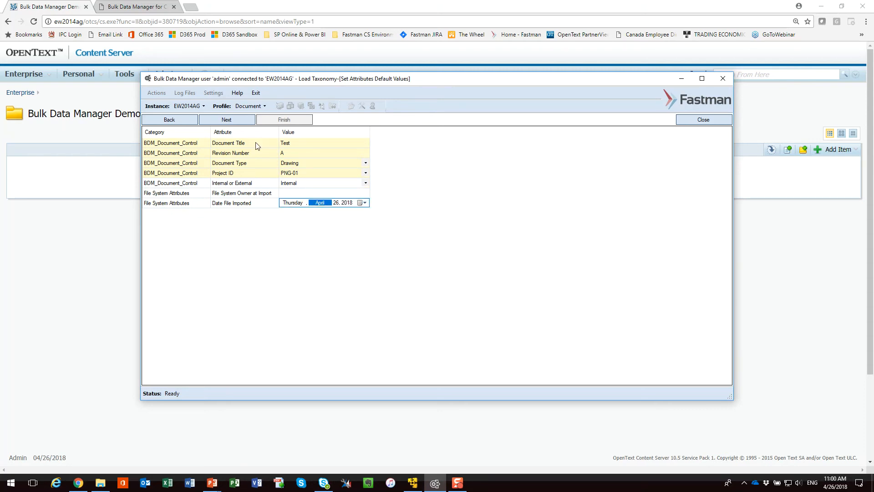
left_click(223, 120)
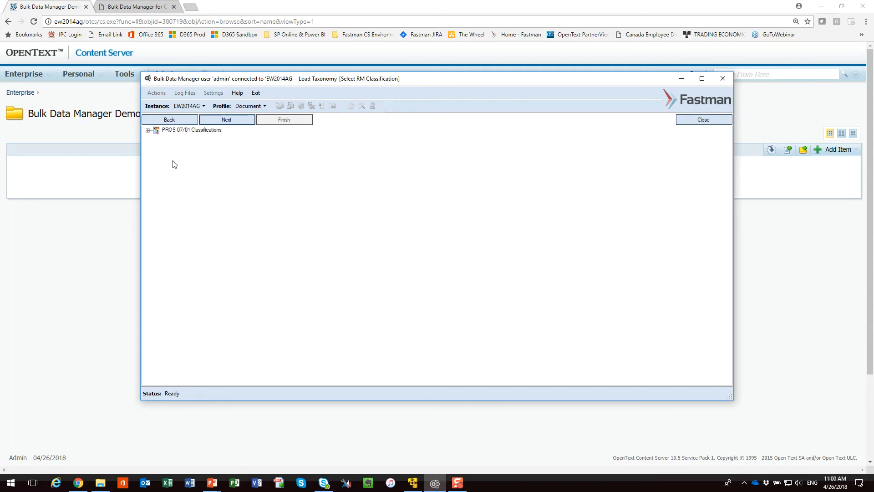
Browse the Committees branch of the PROS 07/01 Classifications and continue to the file template without assigning an RM classification
left_click(147, 131)
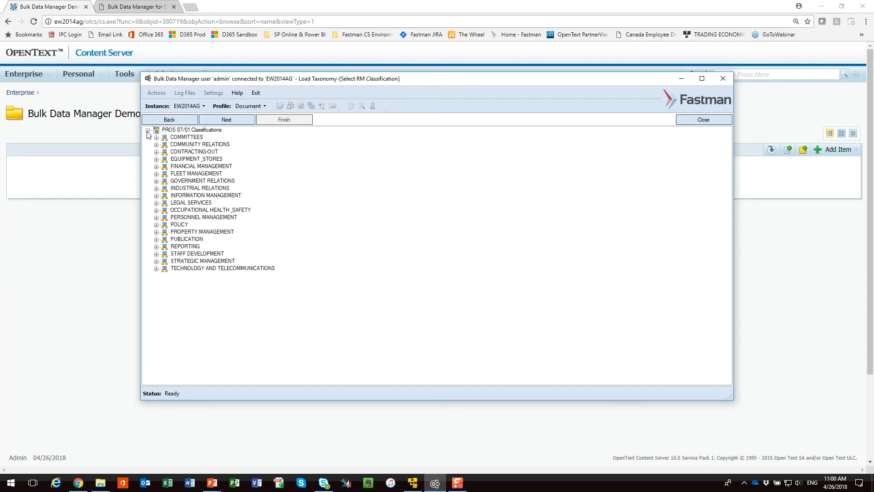
left_click(156, 137)
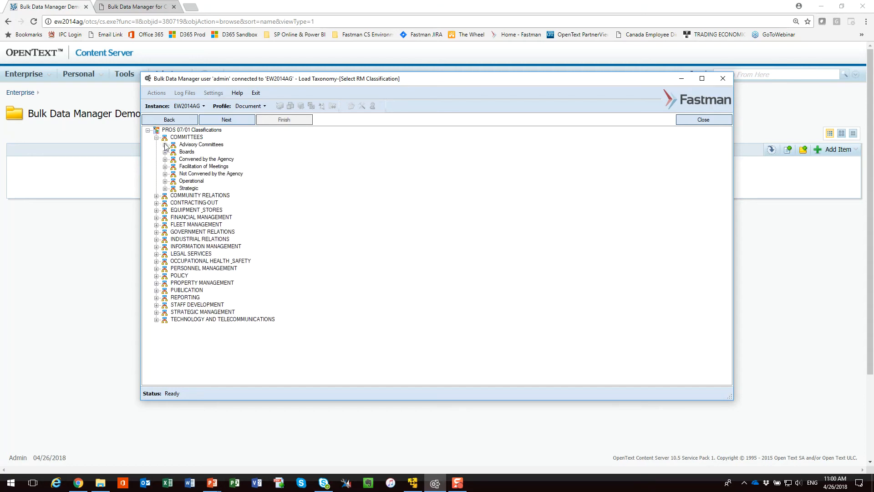
left_click(165, 145)
left_click(148, 131)
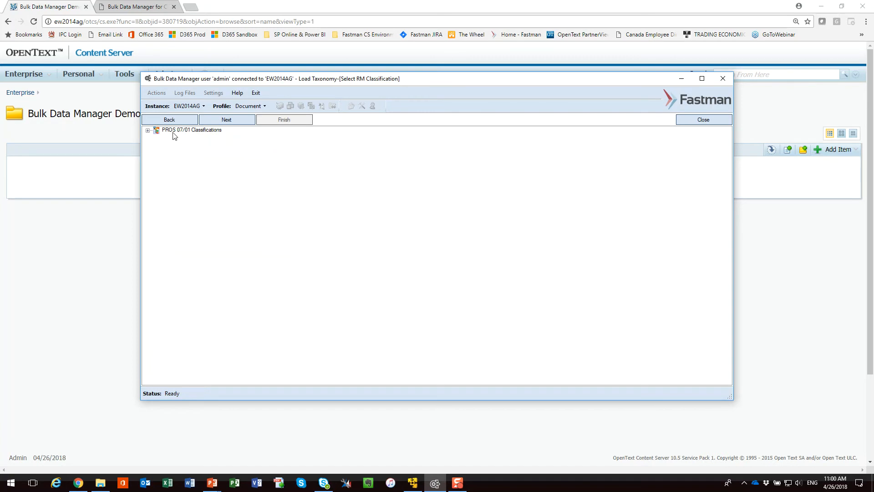
left_click(230, 120)
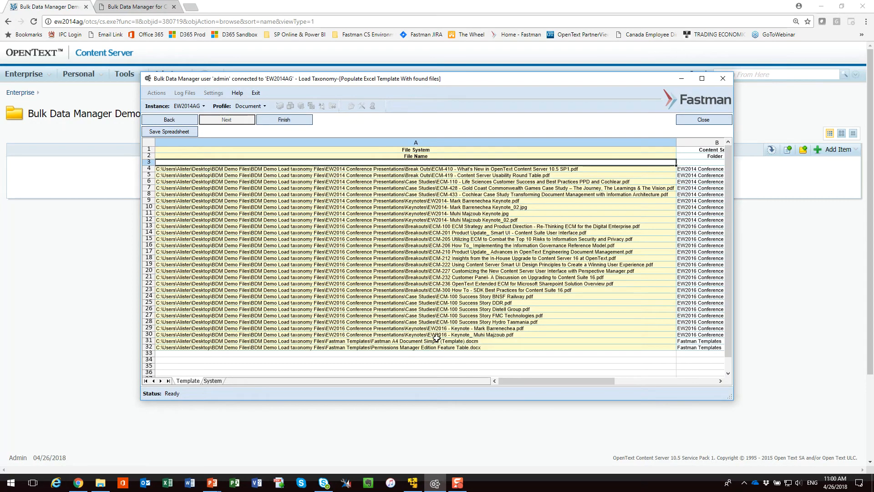
Change the Document Type to Technical Data for spreadsheet rows 10 to 14
left_click_drag(583, 381, 626, 381)
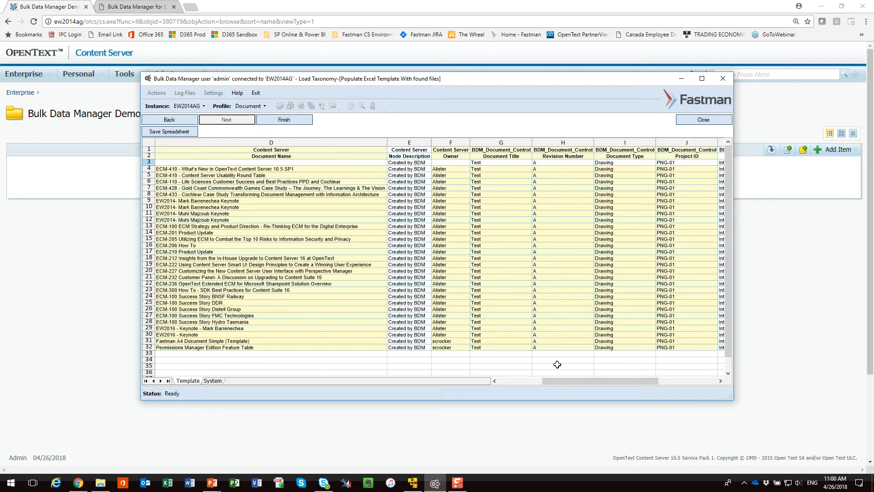
left_click_drag(593, 382, 603, 380)
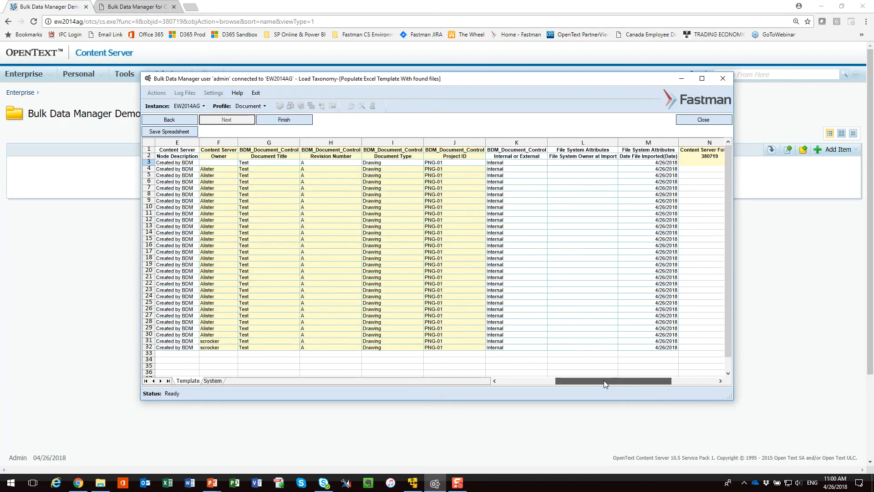
left_click(388, 208)
left_click(426, 208)
left_click(418, 225)
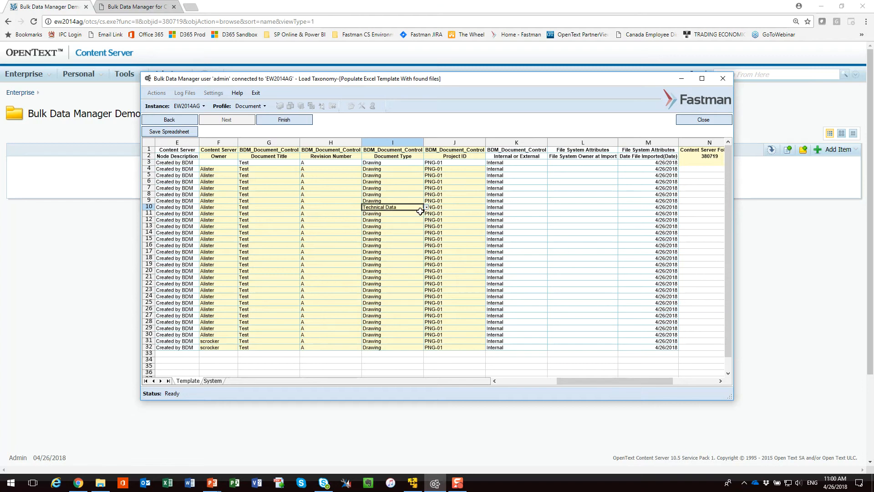
left_click_drag(422, 231, 421, 238)
key("ctrl+z")
key("ctrl+y")
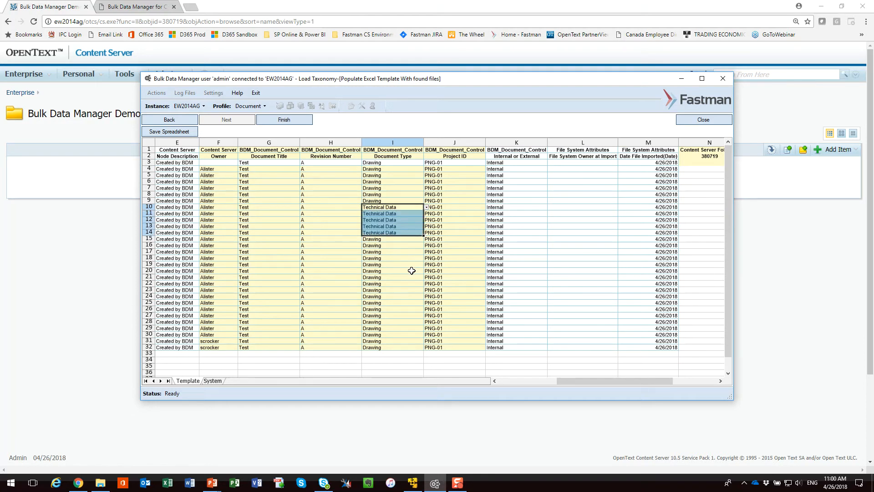
left_click(411, 271)
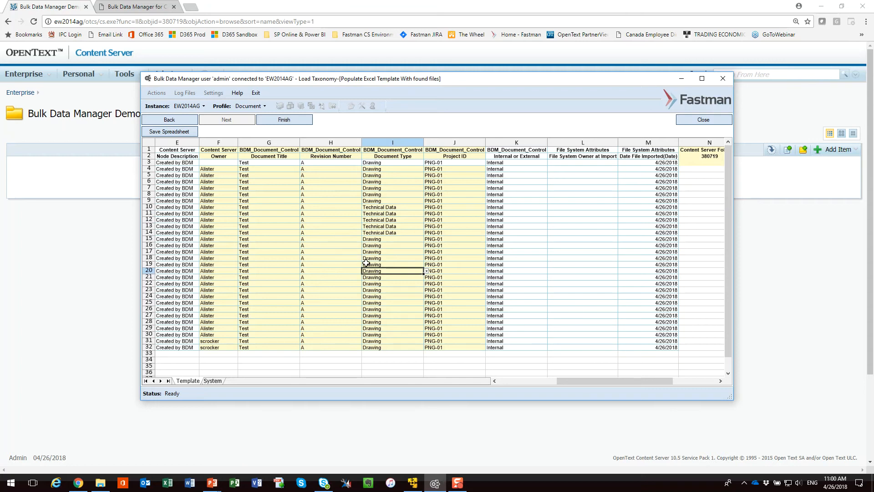
Finish the process by importing the files to Content Server immediately, and close the import log
left_click(278, 122)
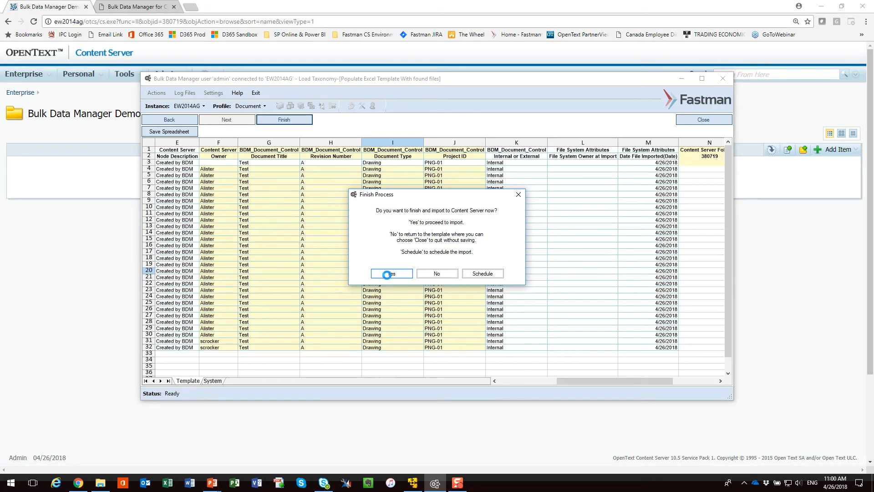
left_click(390, 274)
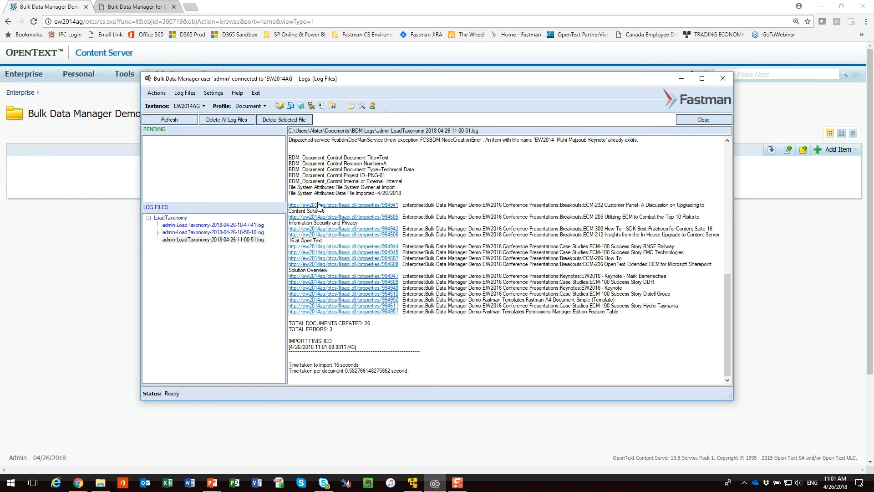
left_click(704, 119)
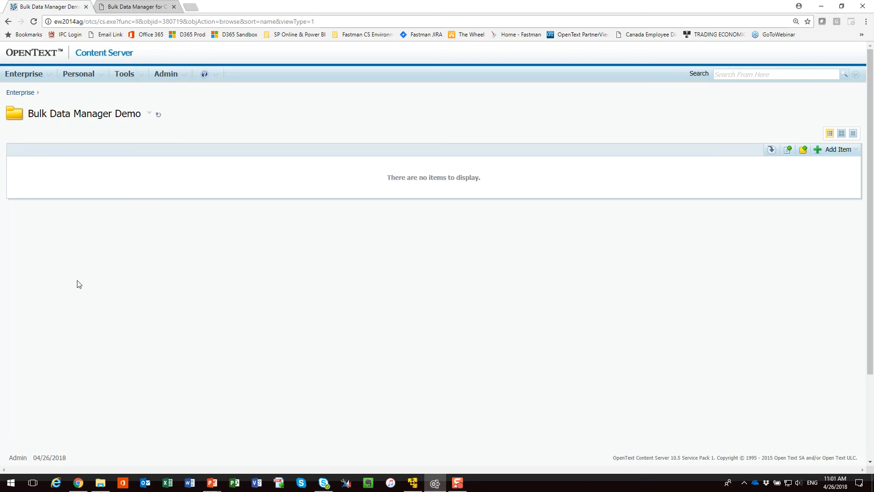
Refresh the Bulk Data Manager Demo folder in Content Server and open the EW2014 Conference Presentations folder
left_click(33, 22)
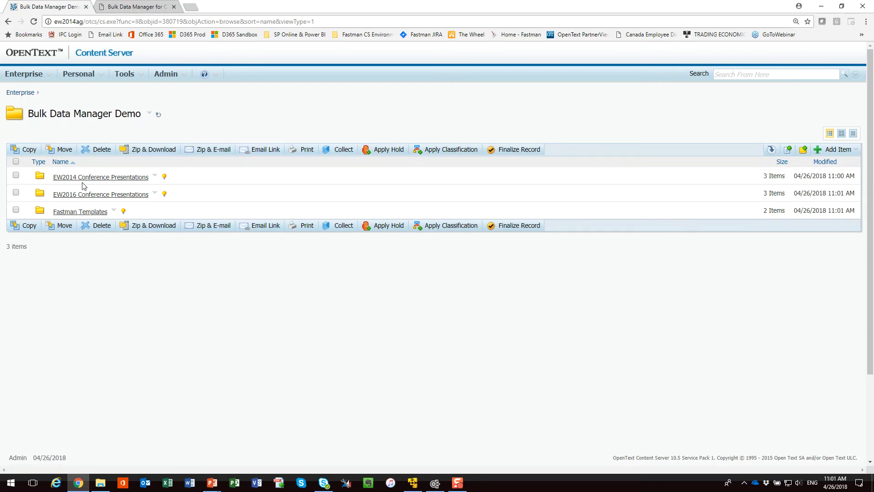
left_click(99, 178)
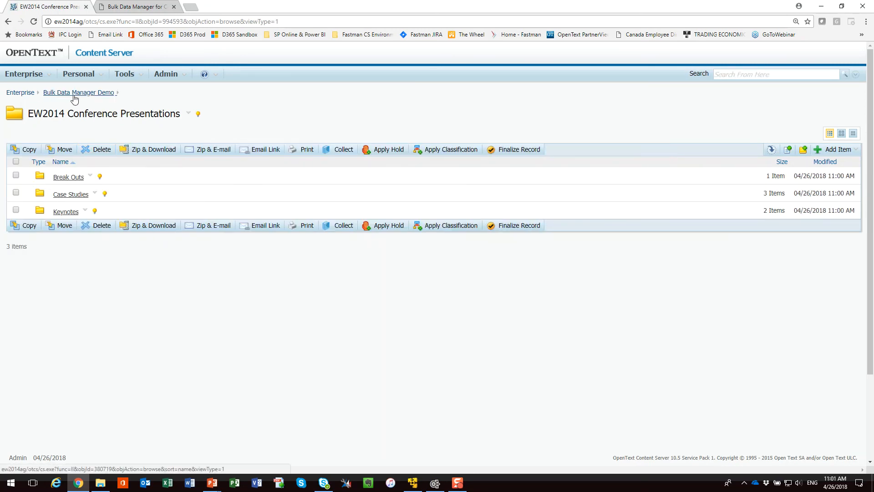
Open the category properties of the ECM-410 PDF in the Break Outs folder and check its File System Attributes and BDM_Document_Control categories
left_click(69, 178)
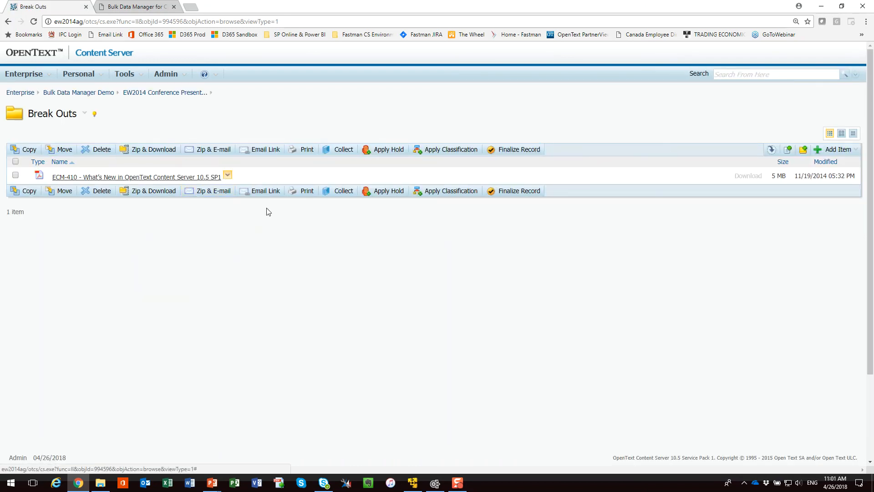
right_click(283, 276)
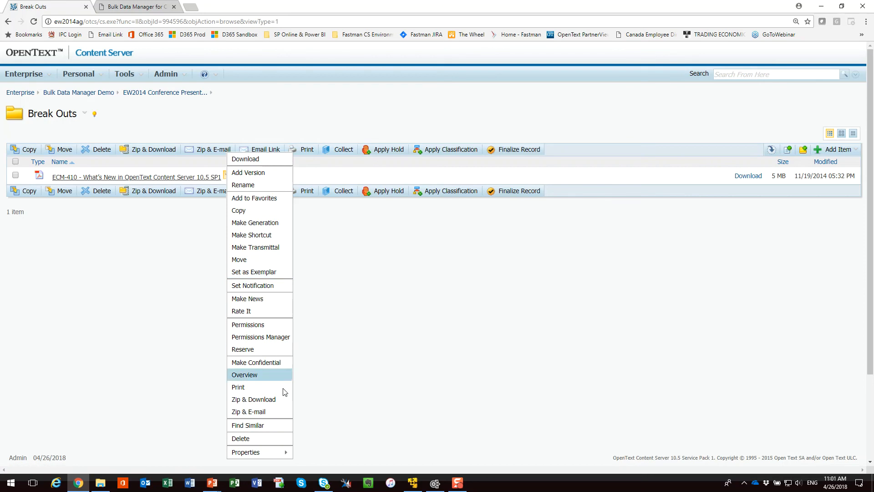
mouse_move(272, 451)
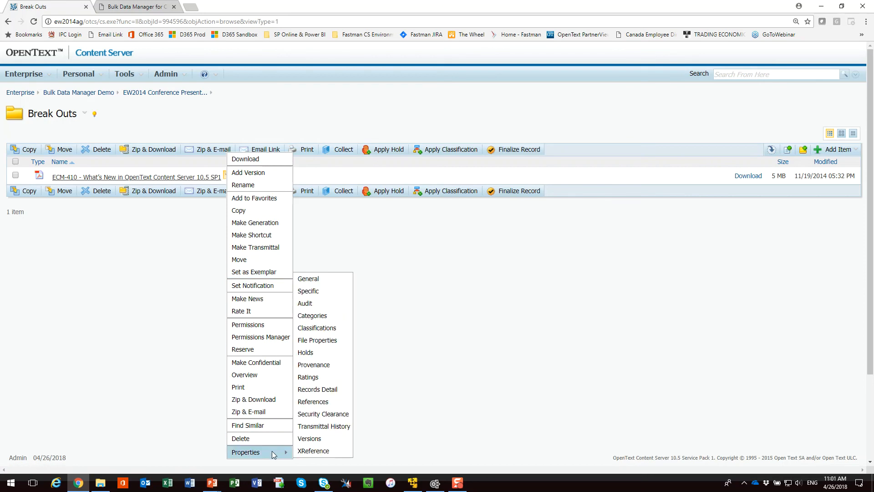
left_click(321, 316)
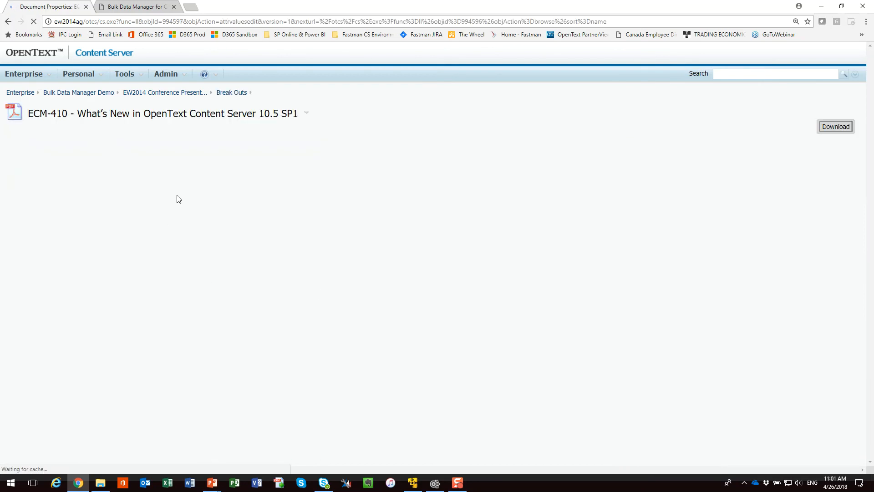
left_click(127, 162)
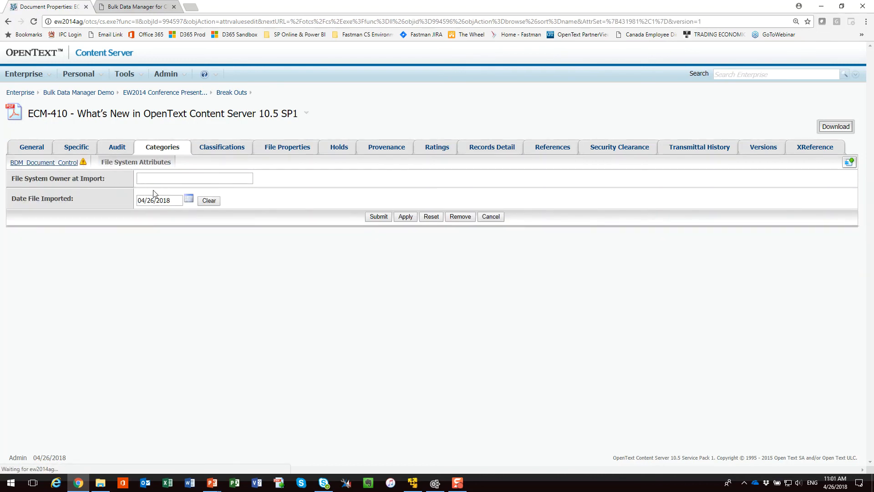
left_click(58, 164)
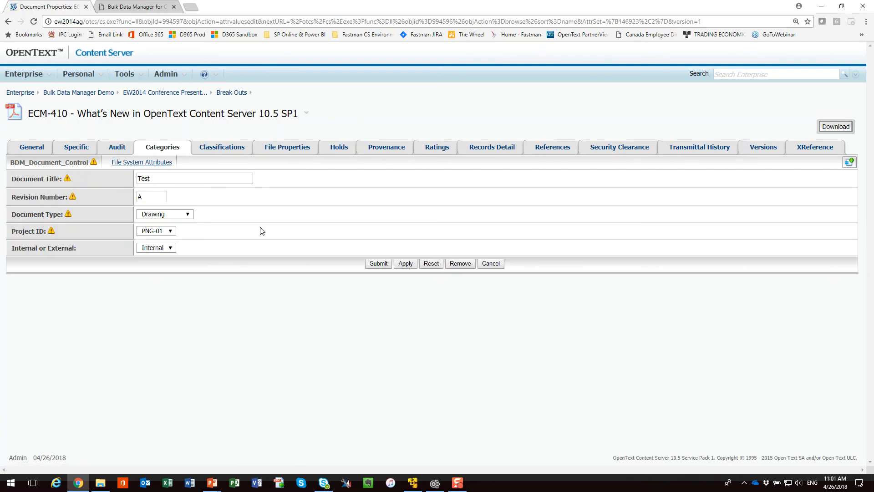